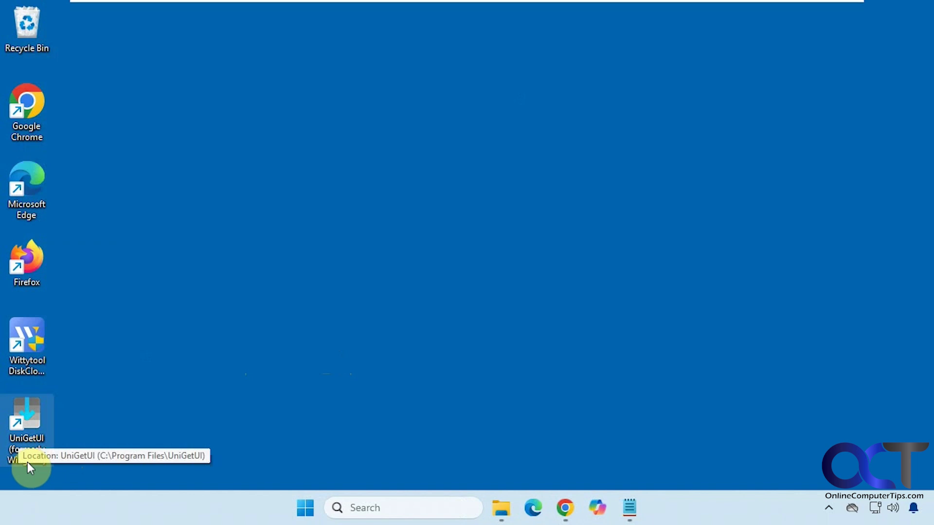
Launch UniGetUI, scroll through the Installed Packages list, then show the empty Package Bundles page.
{"action": "double_click", "coordinate": [30, 422]}
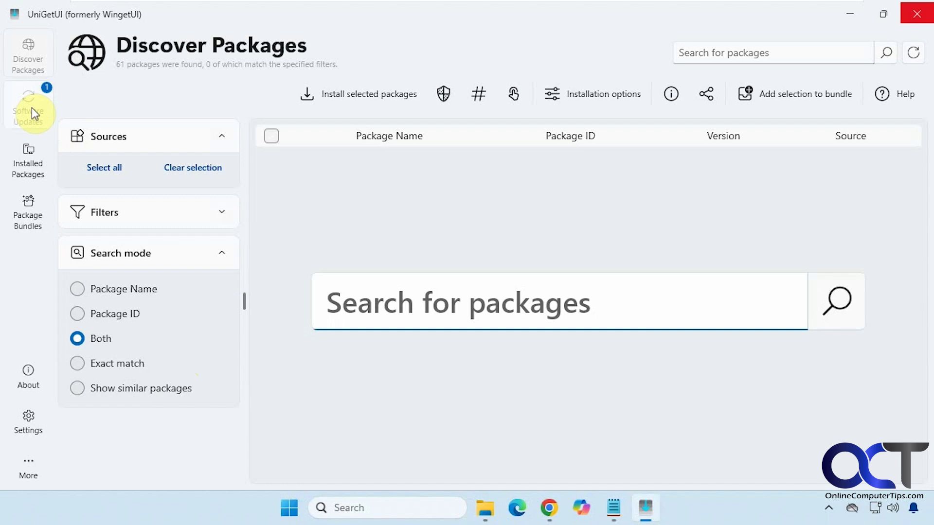
{"action": "left_click", "coordinate": [32, 160]}
{"action": "scroll", "coordinate": [546, 328], "scroll_direction": "down", "scroll_amount": 5}
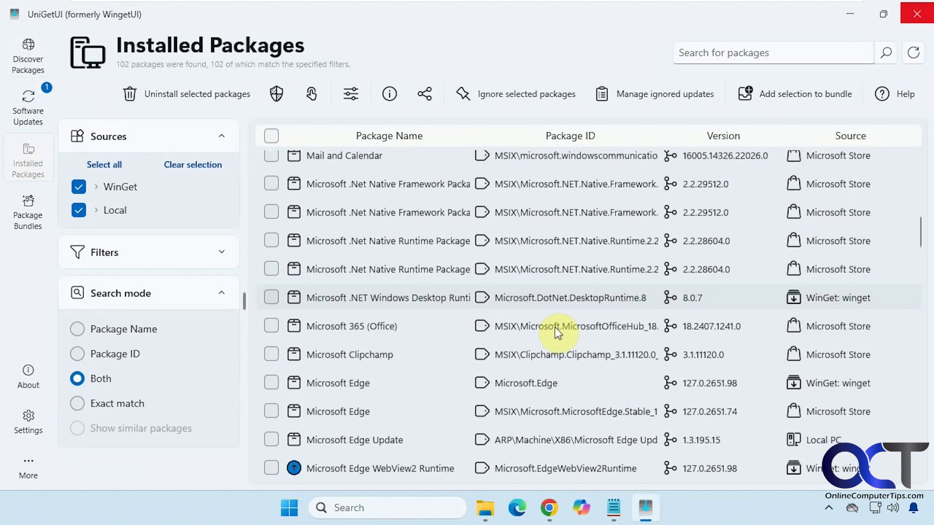
{"action": "scroll", "coordinate": [370, 306], "scroll_direction": "down", "scroll_amount": 5}
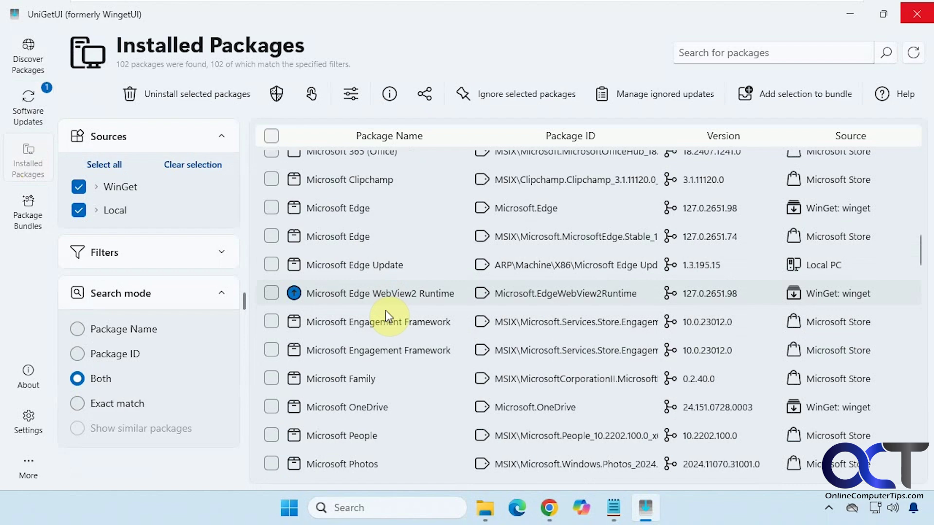
{"action": "scroll", "coordinate": [388, 316], "scroll_direction": "down", "scroll_amount": 9}
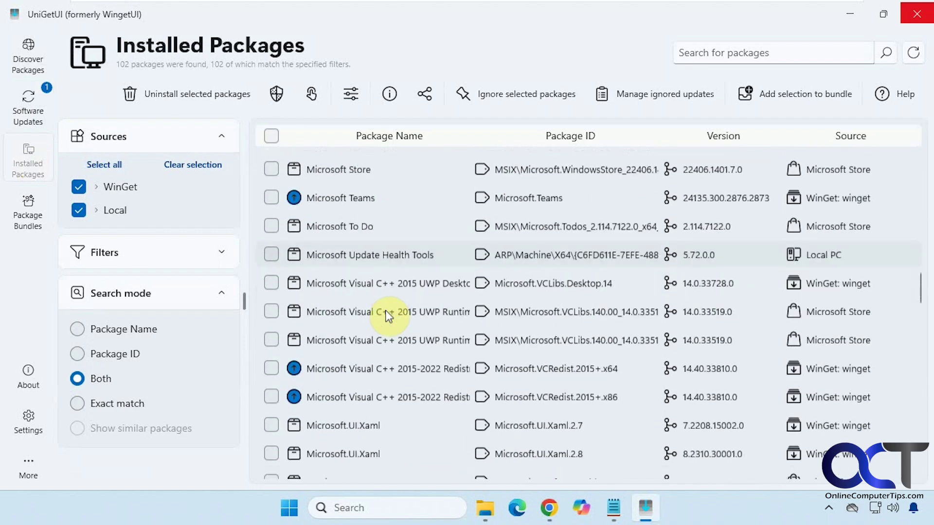
{"action": "scroll", "coordinate": [386, 315], "scroll_direction": "down", "scroll_amount": 5}
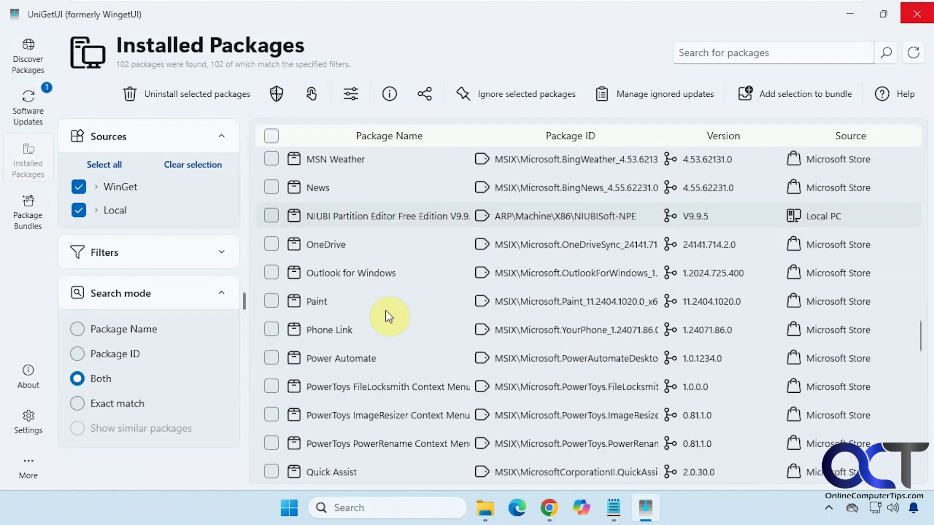
{"action": "left_click", "coordinate": [20, 214]}
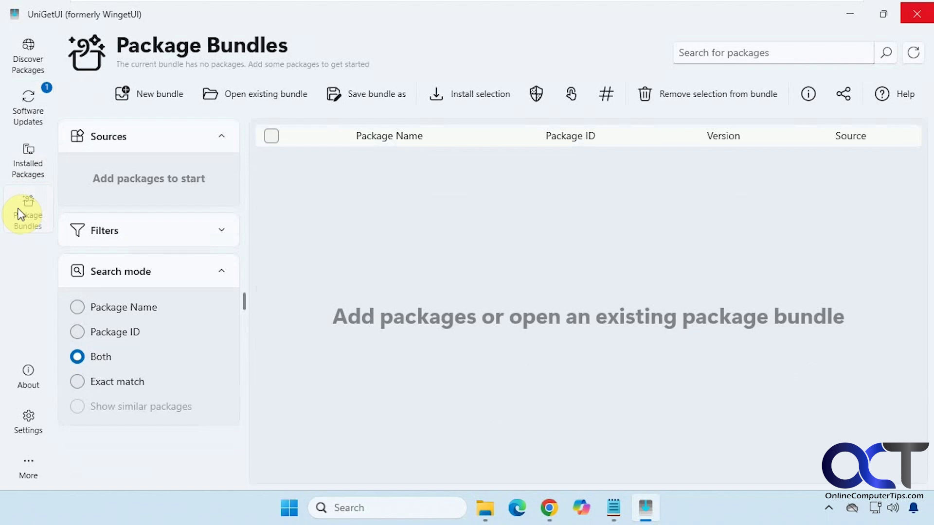
In Settings, expand and collapse the General, User interface, Notifications and Startup sections.
{"action": "left_click", "coordinate": [27, 428]}
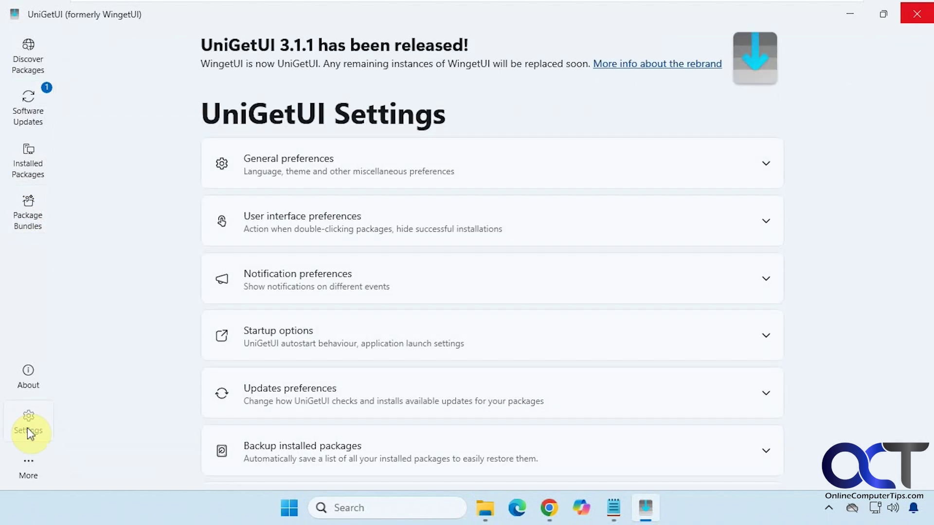
{"action": "left_click", "coordinate": [768, 163]}
{"action": "left_click", "coordinate": [769, 163]}
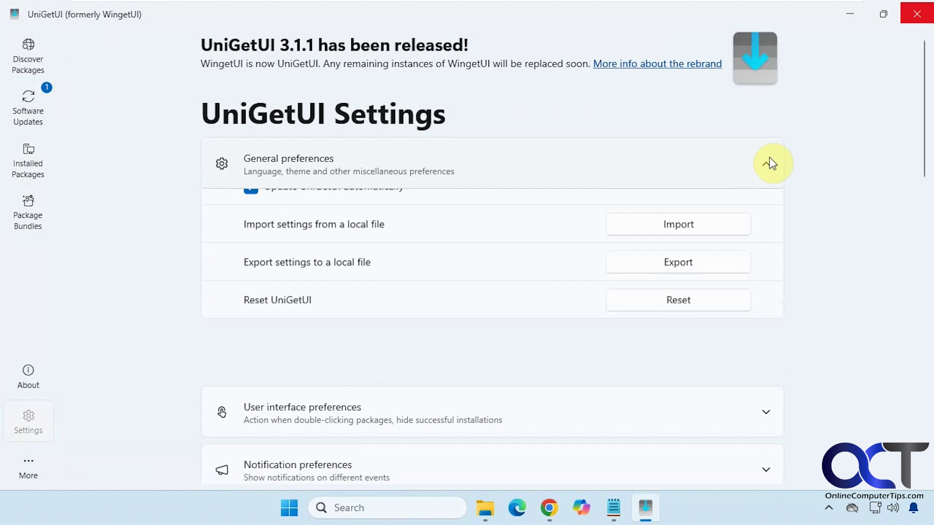
{"action": "left_click", "coordinate": [763, 223]}
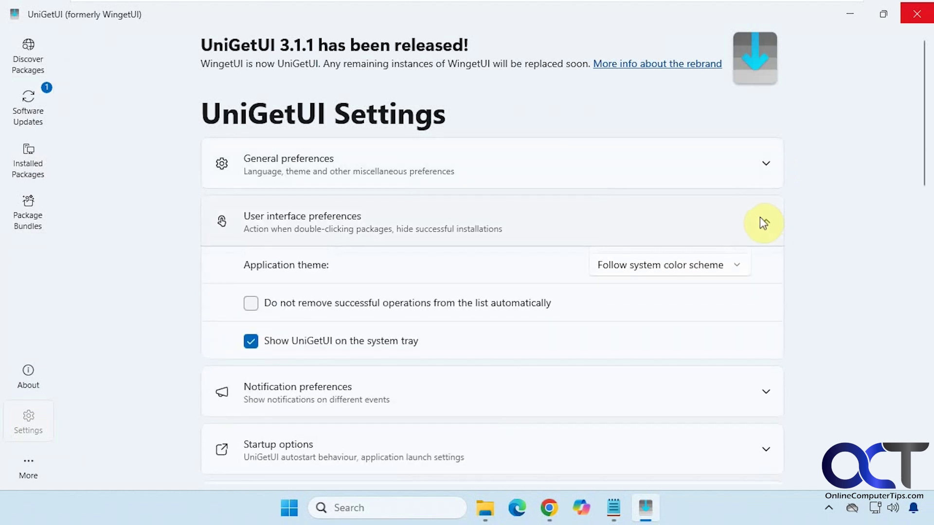
{"action": "left_click", "coordinate": [761, 222]}
{"action": "left_click", "coordinate": [749, 276]}
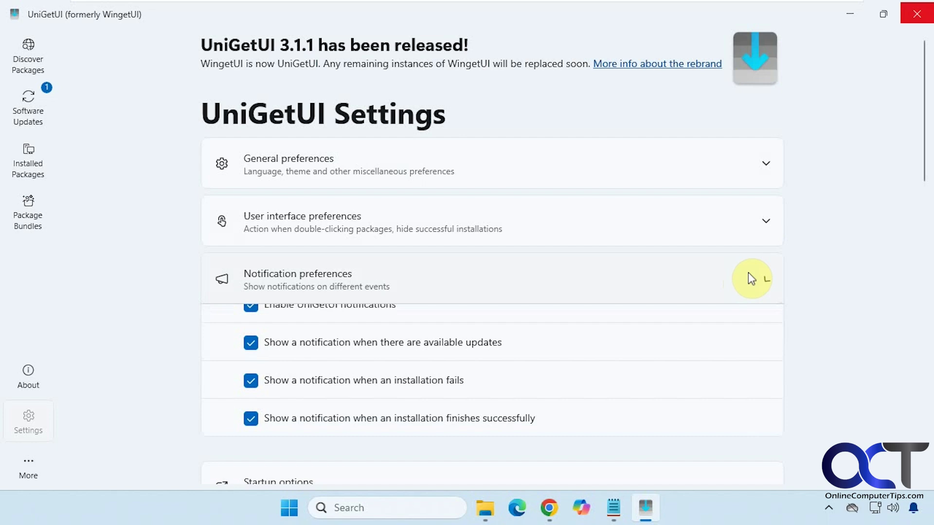
{"action": "left_click", "coordinate": [748, 273]}
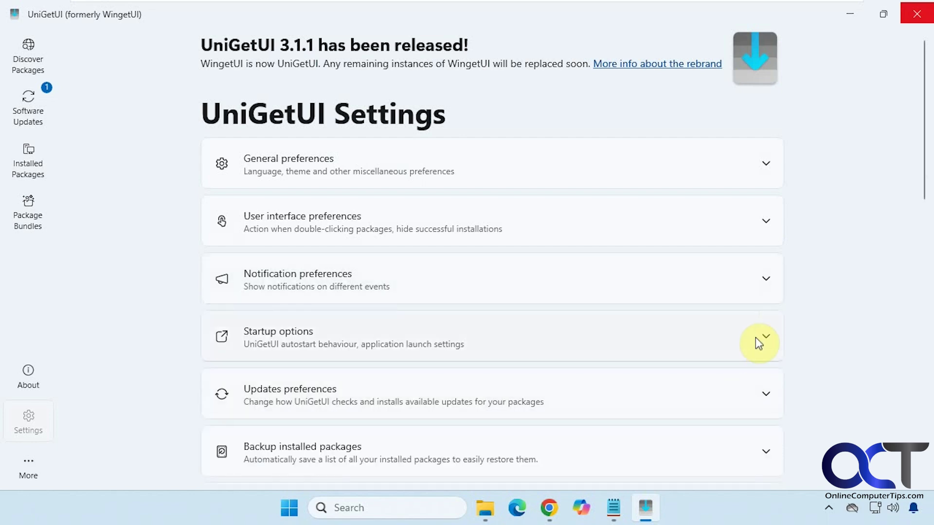
{"action": "left_click", "coordinate": [758, 342]}
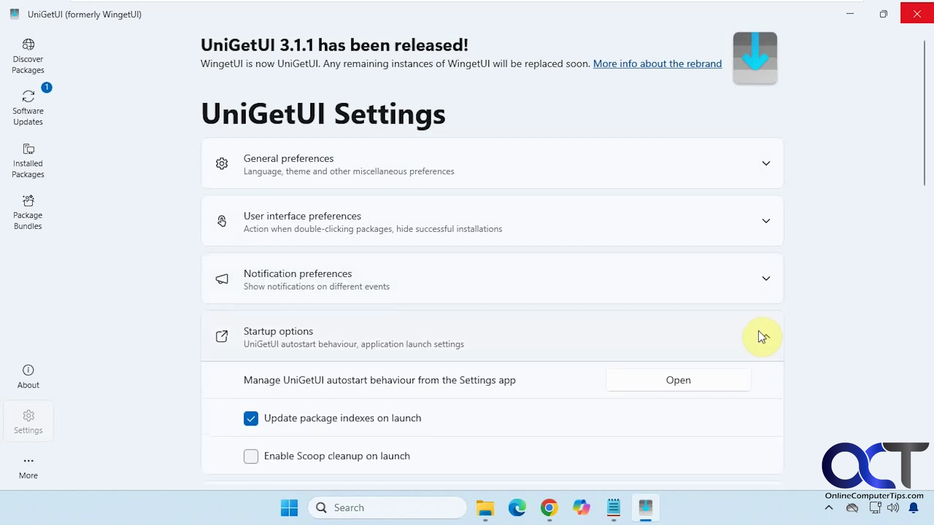
{"action": "left_click", "coordinate": [758, 330]}
Review the Backup installed packages and Administrator privileges sections, reaching Package Managers.
{"action": "scroll", "coordinate": [758, 331], "scroll_direction": "down", "scroll_amount": 3}
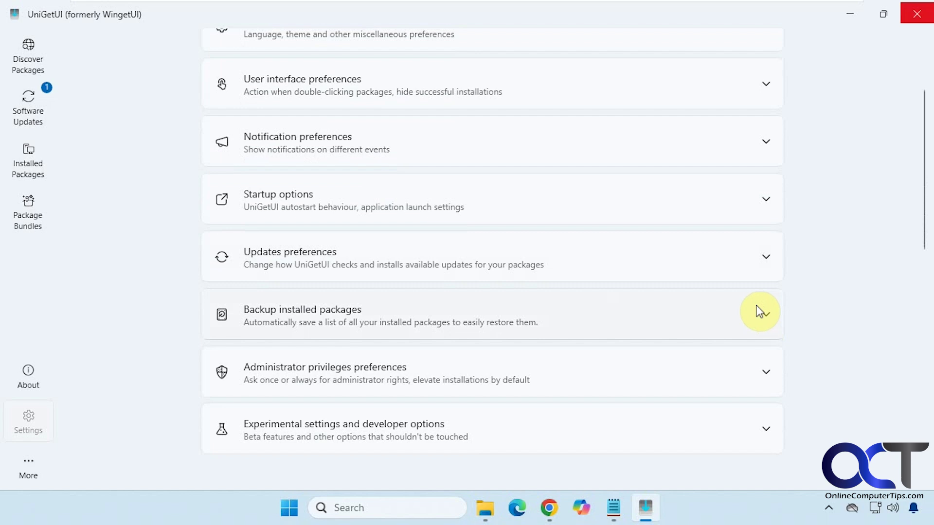
{"action": "left_click", "coordinate": [758, 310]}
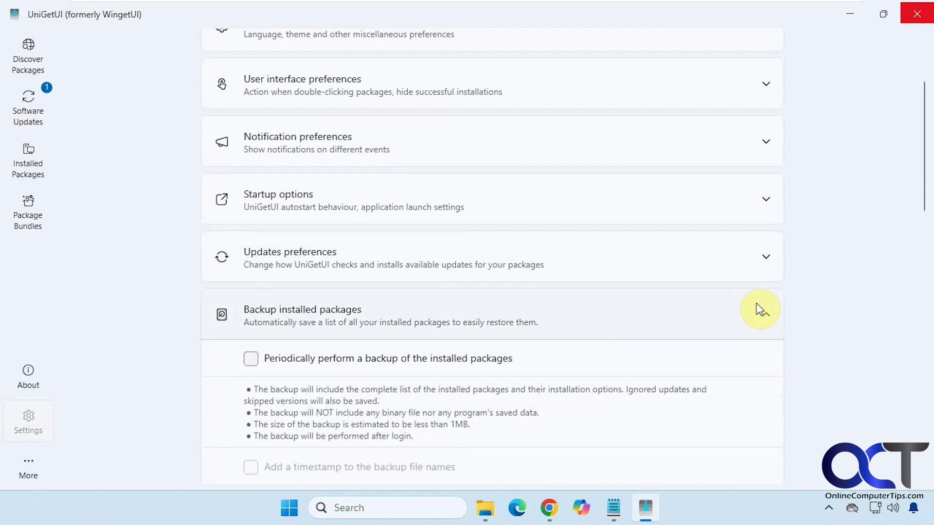
{"action": "left_click", "coordinate": [760, 310]}
{"action": "scroll", "coordinate": [760, 310], "scroll_direction": "down", "scroll_amount": 2}
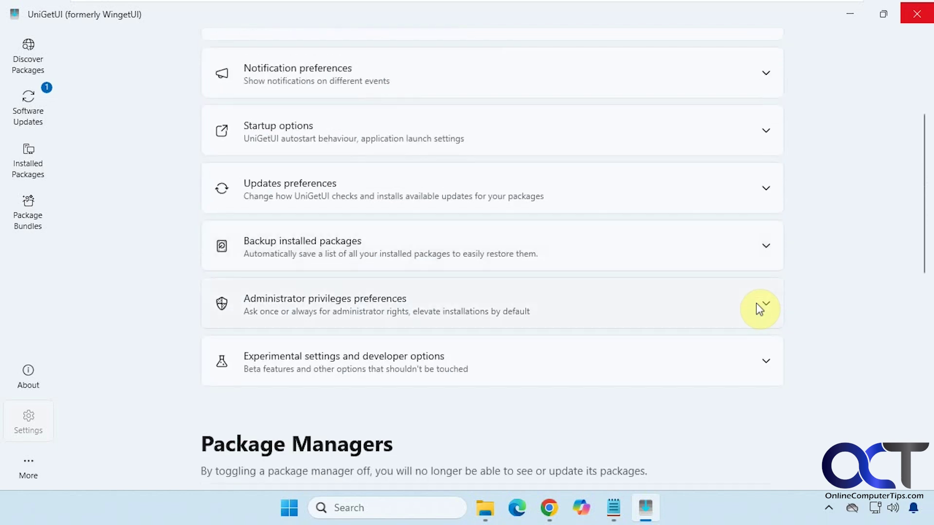
{"action": "left_click", "coordinate": [759, 310]}
{"action": "left_click", "coordinate": [761, 309]}
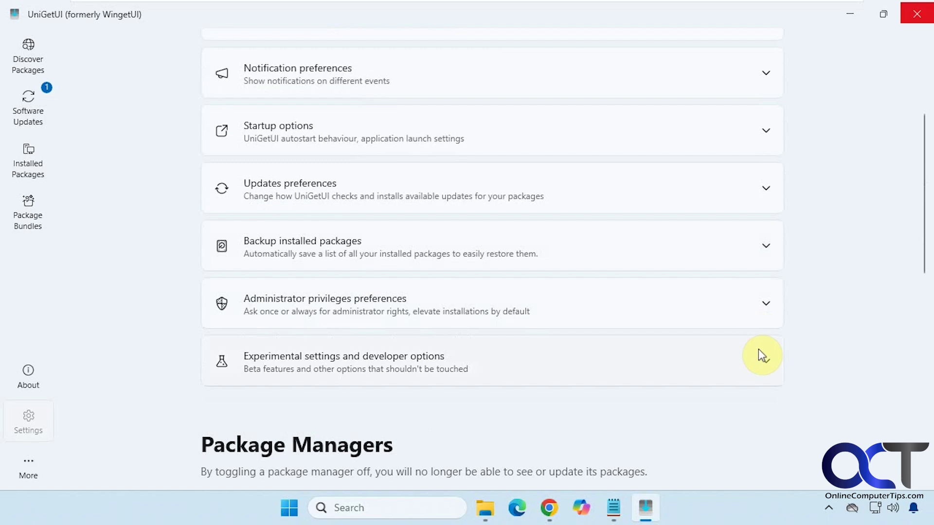
{"action": "scroll", "coordinate": [761, 347], "scroll_direction": "down", "scroll_amount": 7}
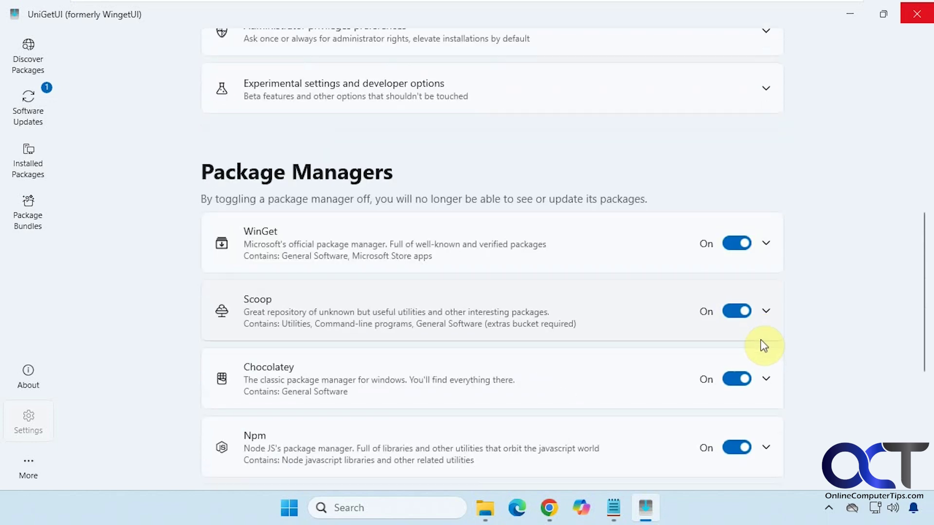
{"action": "scroll", "coordinate": [770, 328], "scroll_direction": "down", "scroll_amount": 2}
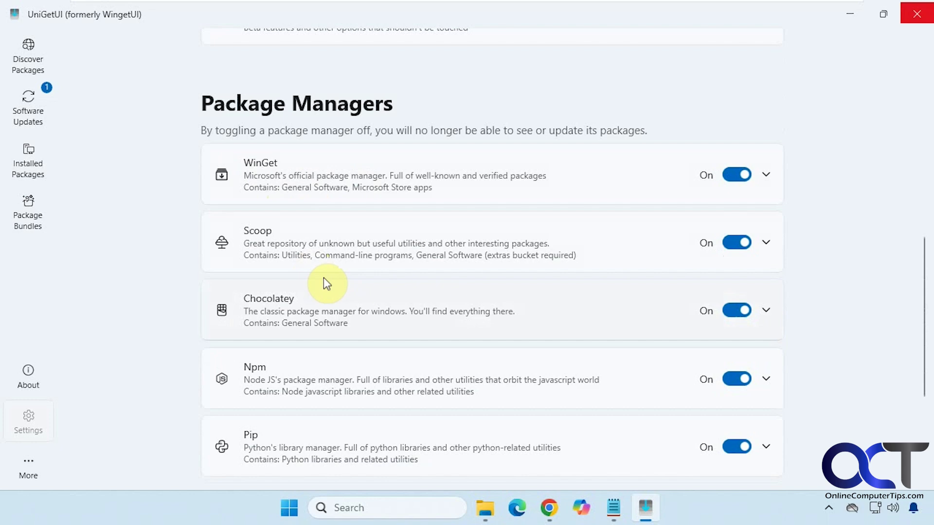
{"action": "scroll", "coordinate": [346, 292], "scroll_direction": "down", "scroll_amount": 4}
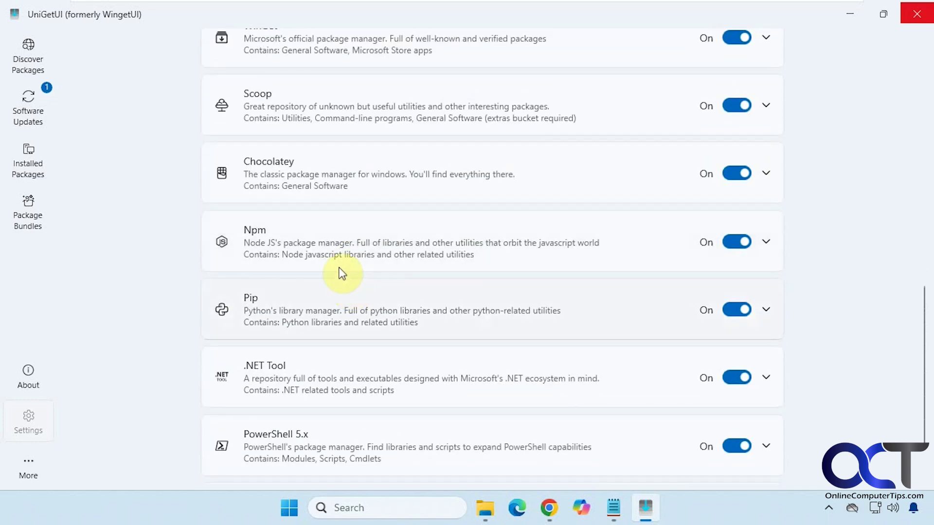
{"action": "scroll", "coordinate": [386, 321], "scroll_direction": "down", "scroll_amount": 2}
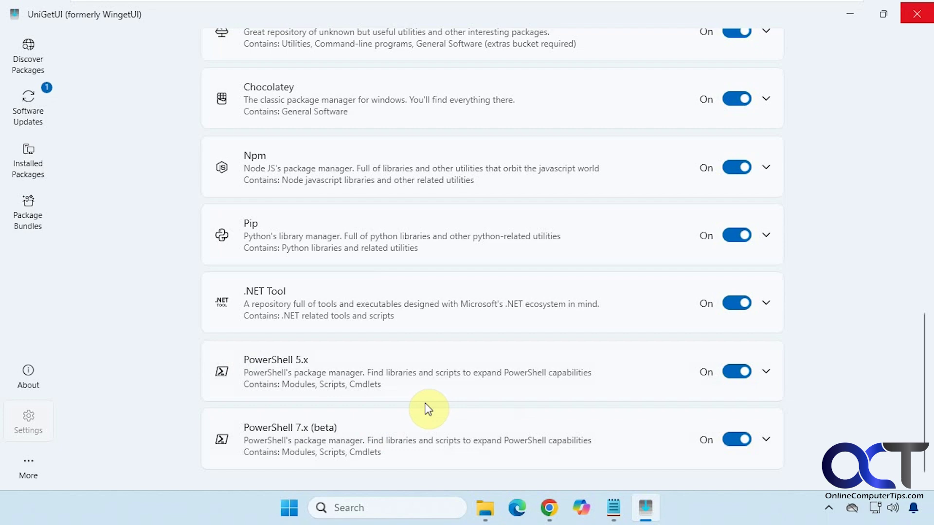
{"action": "scroll", "coordinate": [425, 410], "scroll_direction": "up", "scroll_amount": 10}
{"action": "scroll", "coordinate": [423, 418], "scroll_direction": "up", "scroll_amount": 8}
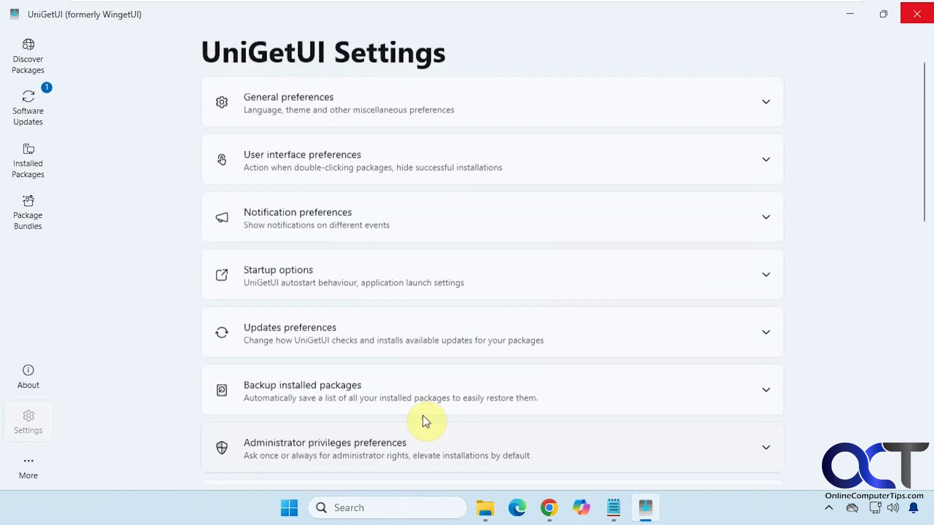
{"action": "left_click", "coordinate": [27, 468]}
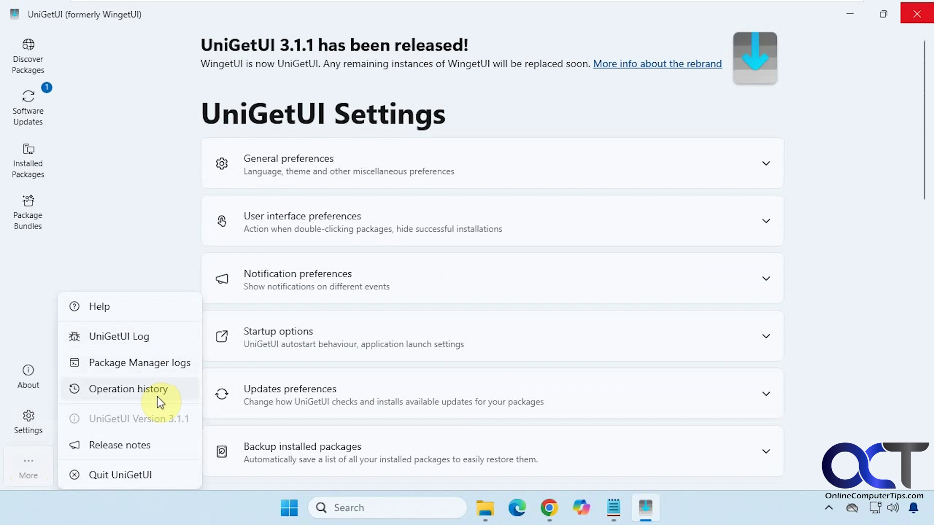
{"action": "left_click", "coordinate": [152, 198]}
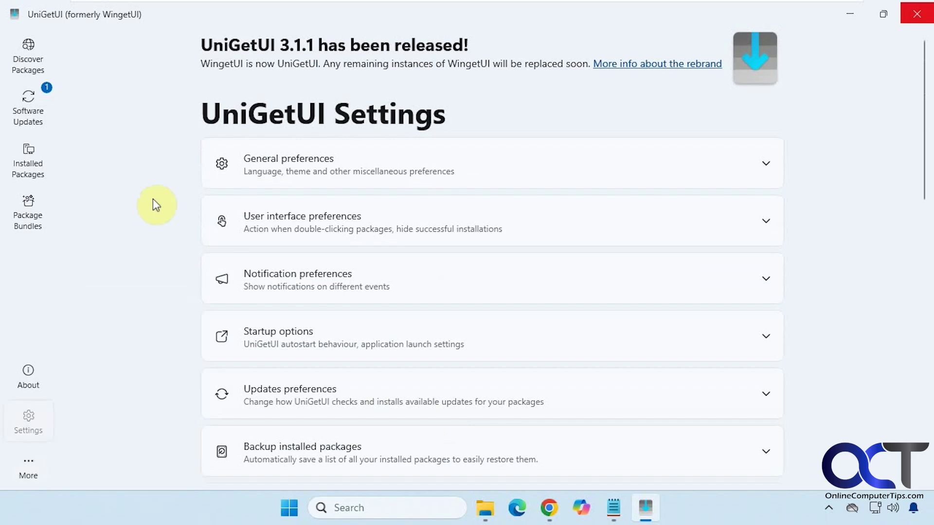
Search Discover Packages for 'windows 11', listing six results including Windows 11 Installation Assistant.
{"action": "left_click", "coordinate": [33, 62]}
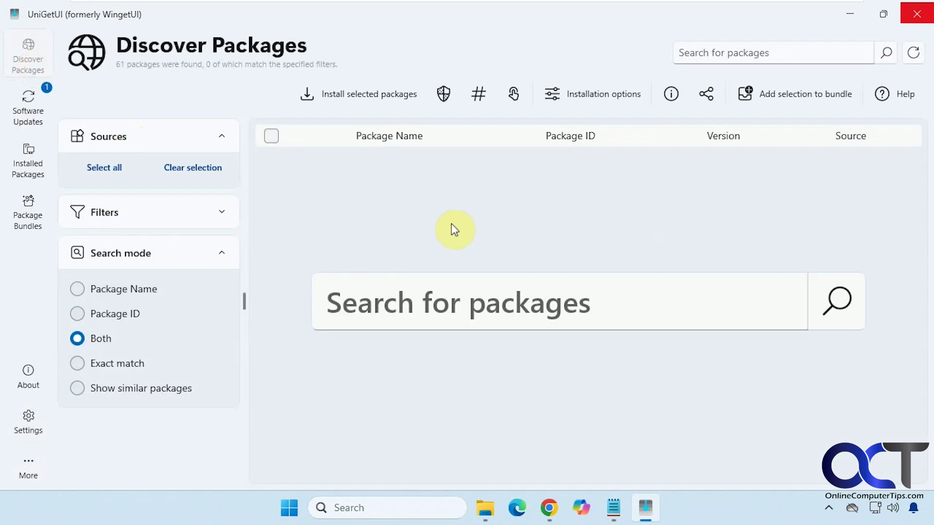
{"action": "left_click", "coordinate": [503, 303]}
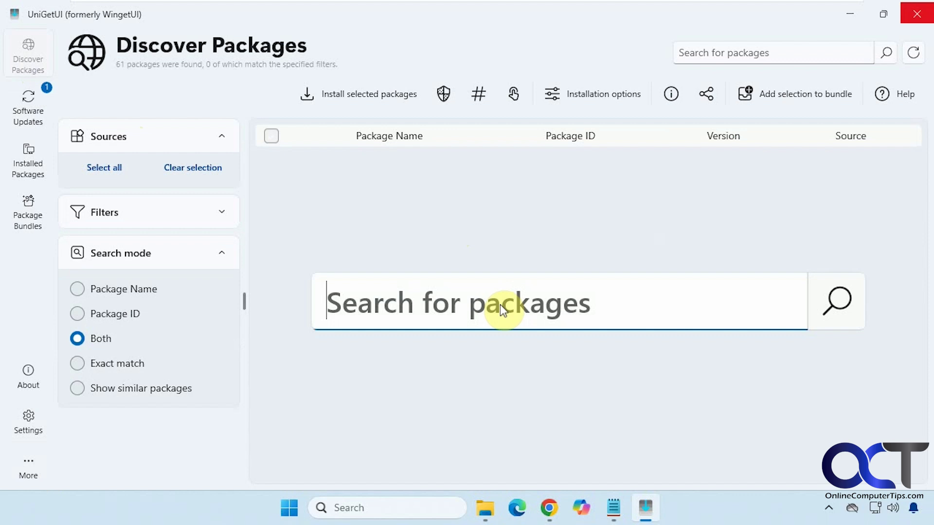
{"action": "type", "text": "windows "}
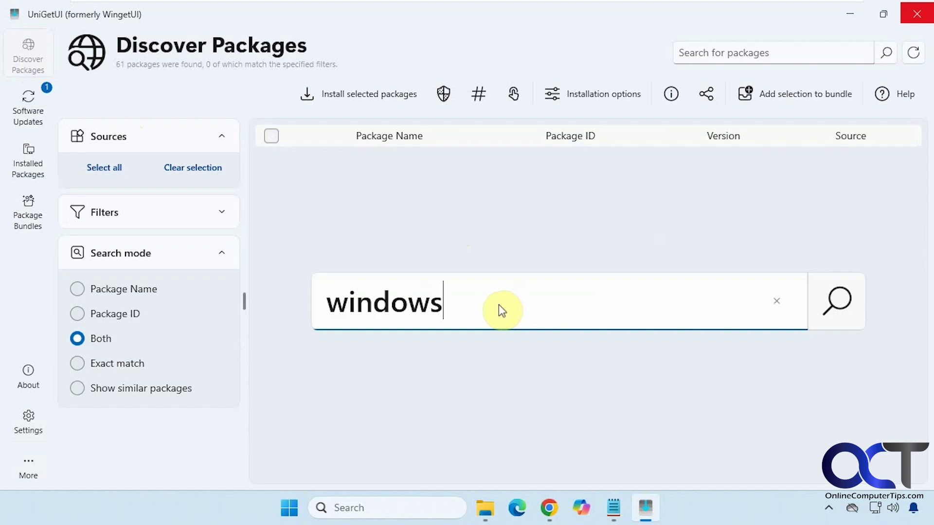
{"action": "type", "text": "11"}
{"action": "key", "text": "Return"}
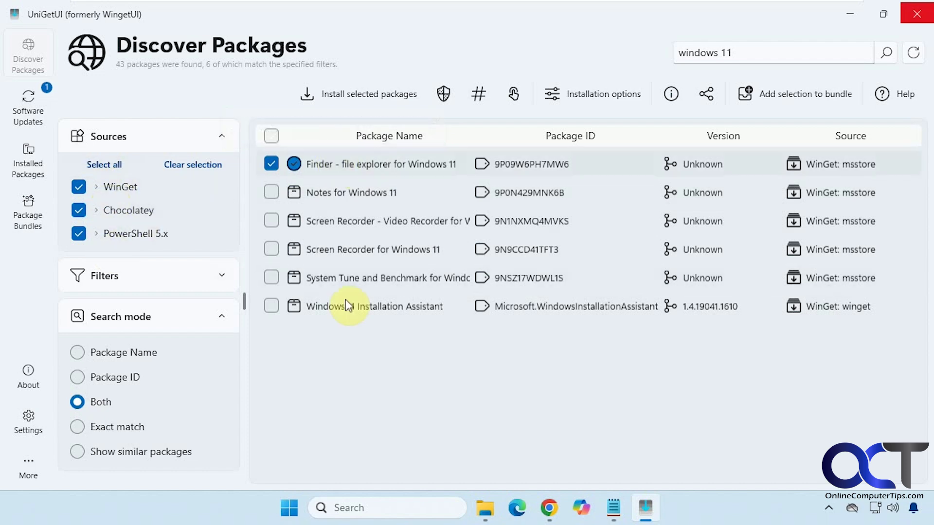
{"action": "left_click", "coordinate": [79, 210]}
{"action": "left_click", "coordinate": [79, 187]}
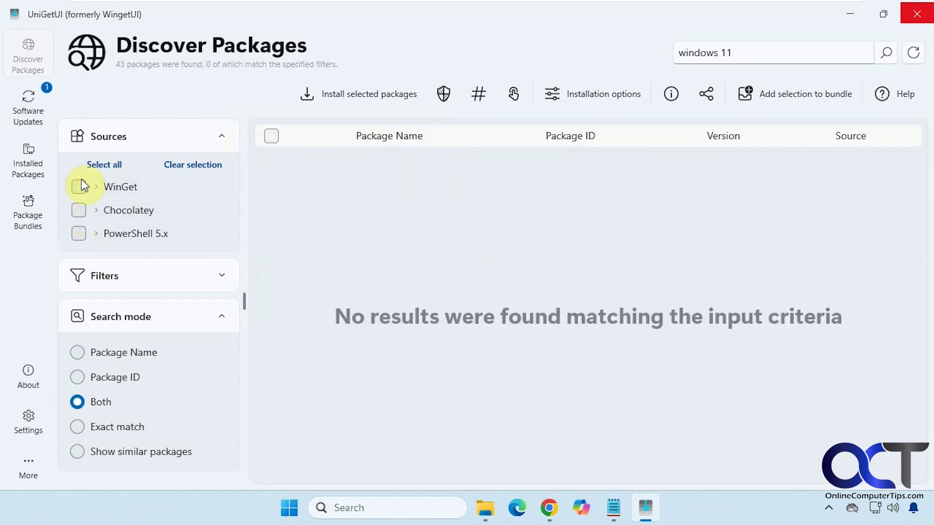
{"action": "left_click", "coordinate": [79, 187]}
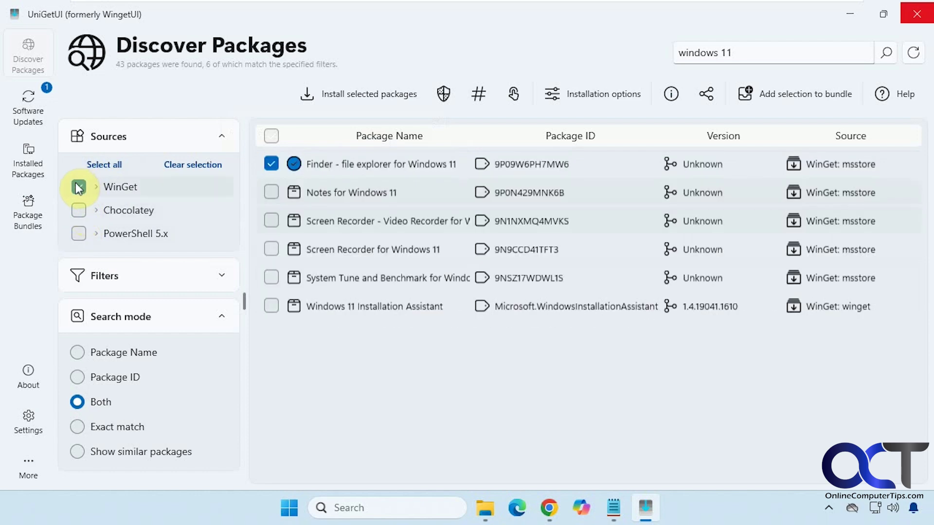
{"action": "left_click", "coordinate": [79, 211]}
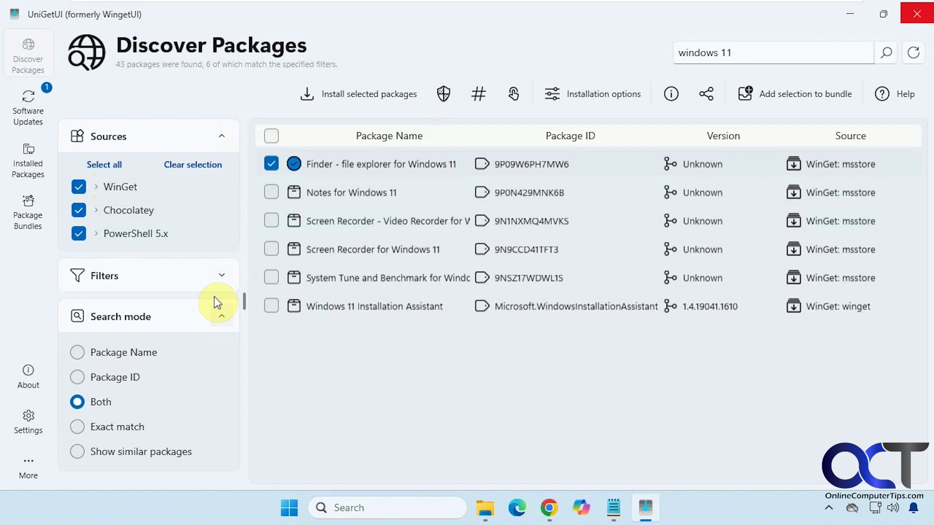
{"action": "left_click", "coordinate": [223, 279]}
{"action": "left_click", "coordinate": [223, 279]}
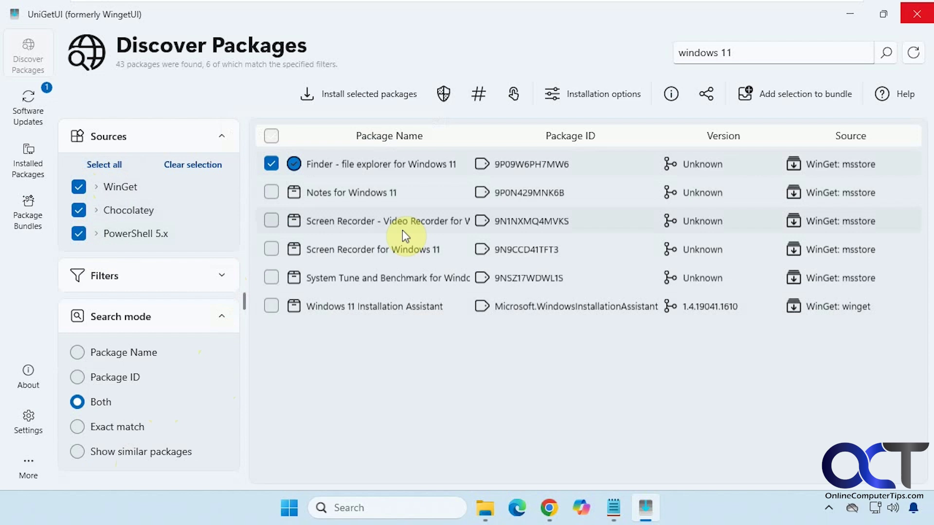
{"action": "double_click", "coordinate": [365, 190]}
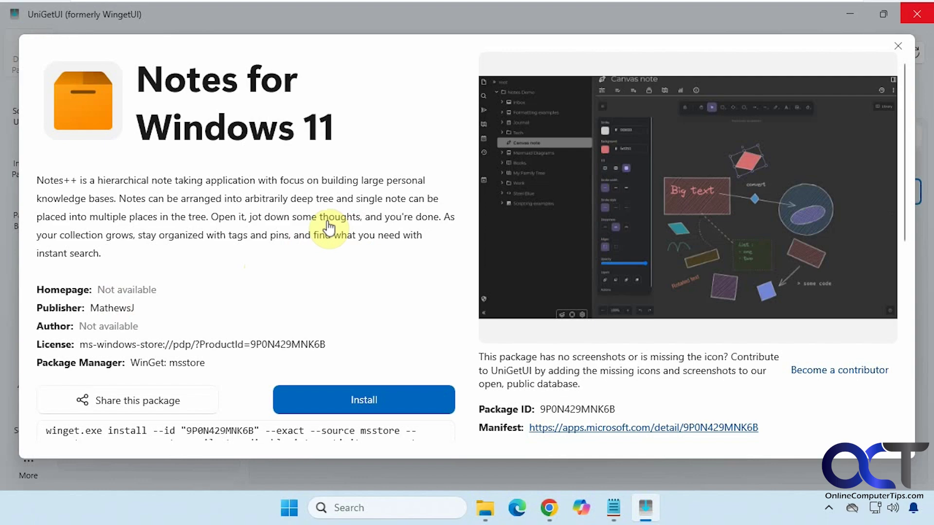
{"action": "scroll", "coordinate": [328, 227], "scroll_direction": "down", "scroll_amount": 5}
{"action": "scroll", "coordinate": [327, 228], "scroll_direction": "up", "scroll_amount": 5}
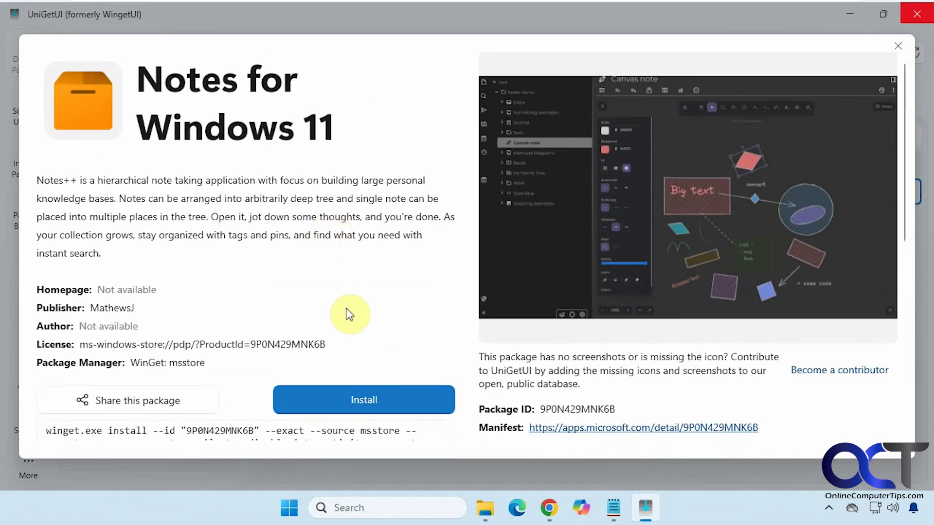
{"action": "scroll", "coordinate": [370, 311], "scroll_direction": "down", "scroll_amount": 2}
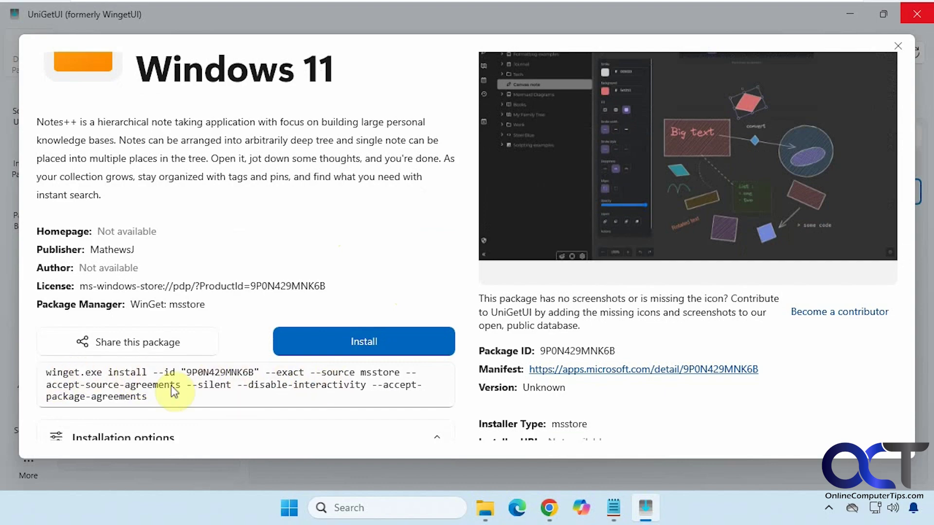
Install Notes for Windows 11 keeping default architecture, latest version and default scope.
{"action": "scroll", "coordinate": [291, 391], "scroll_direction": "down", "scroll_amount": 6}
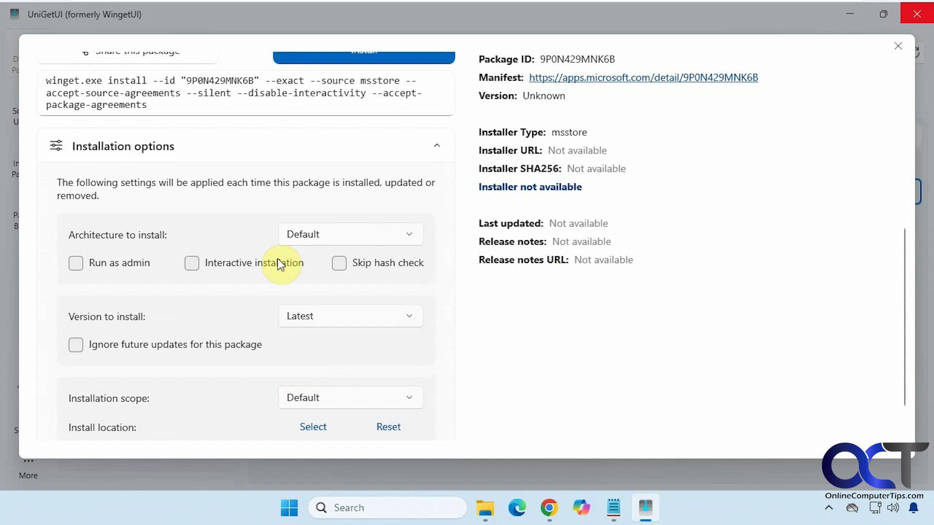
{"action": "left_click", "coordinate": [298, 242]}
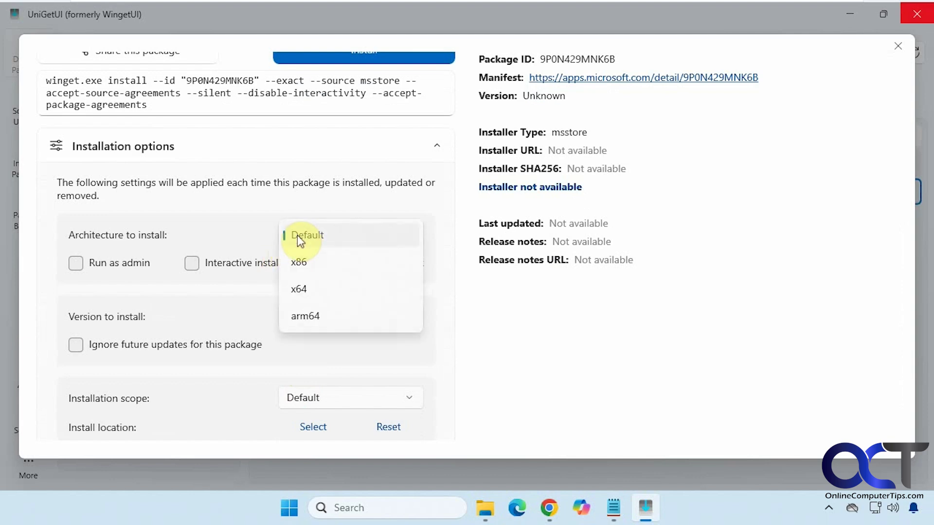
{"action": "left_click", "coordinate": [298, 238]}
{"action": "left_click", "coordinate": [287, 317]}
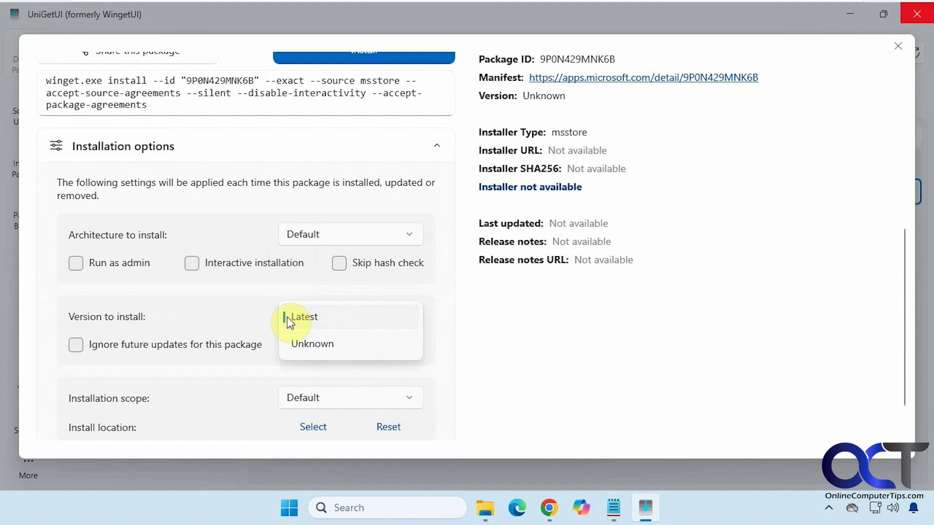
{"action": "left_click", "coordinate": [287, 317]}
{"action": "scroll", "coordinate": [243, 320], "scroll_direction": "down", "scroll_amount": 1}
{"action": "left_click", "coordinate": [311, 355]}
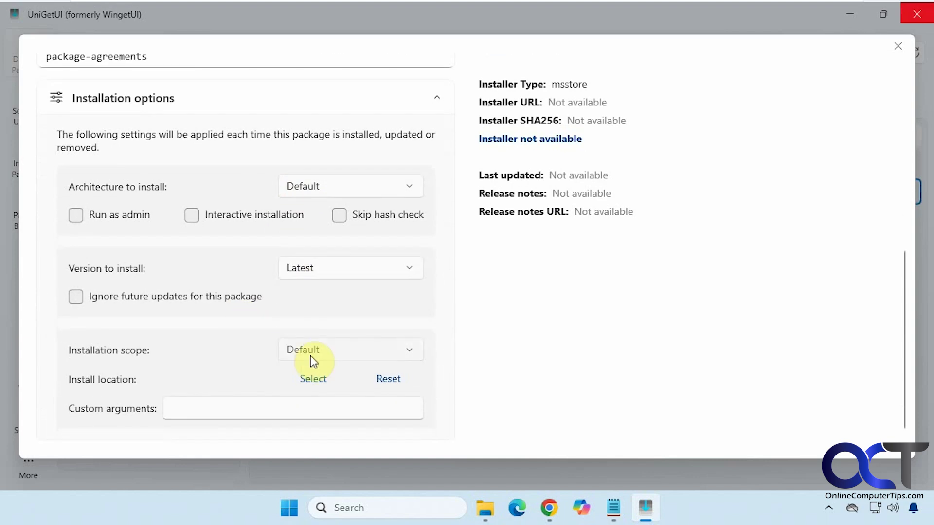
{"action": "left_click", "coordinate": [313, 352]}
{"action": "scroll", "coordinate": [240, 381], "scroll_direction": "up", "scroll_amount": 1}
{"action": "scroll", "coordinate": [240, 379], "scroll_direction": "up", "scroll_amount": 6}
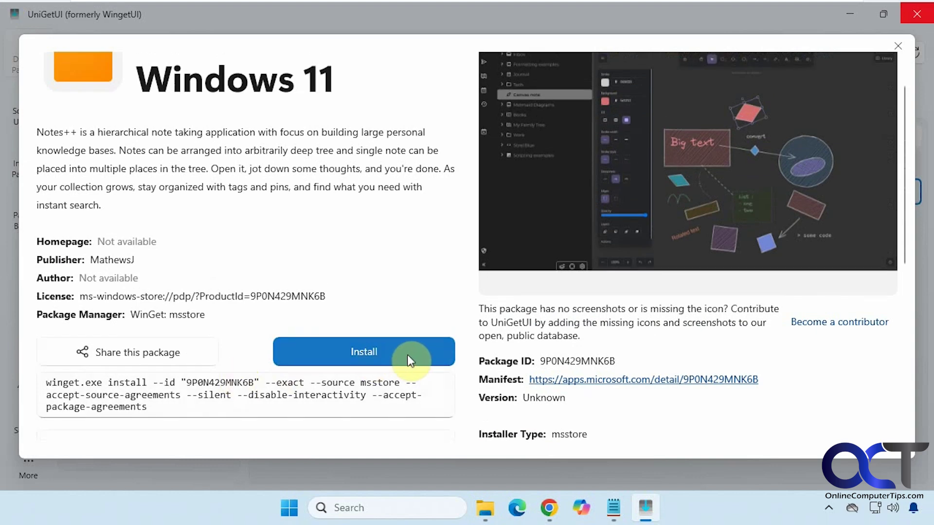
{"action": "left_click", "coordinate": [409, 360]}
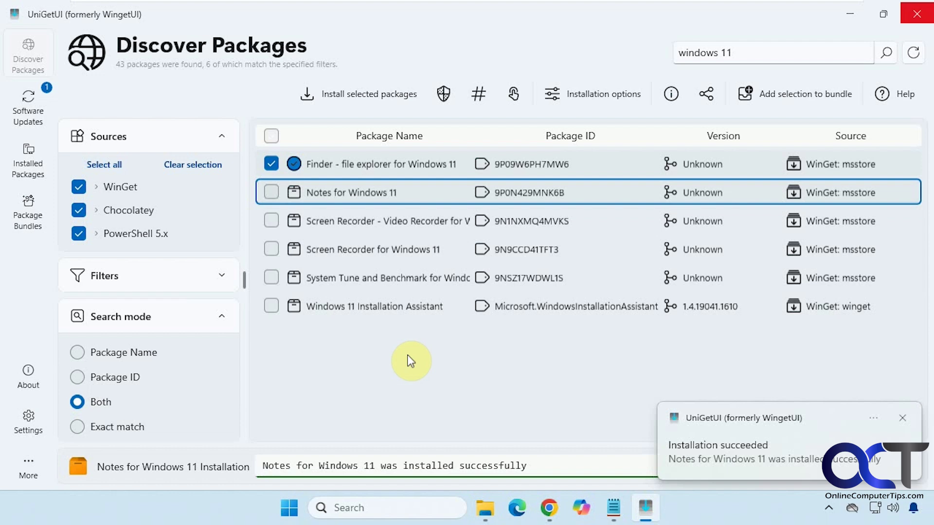
Launch Notes for Windows 11 from the Start menu's Recommended list, then close its window.
{"action": "left_click", "coordinate": [291, 515]}
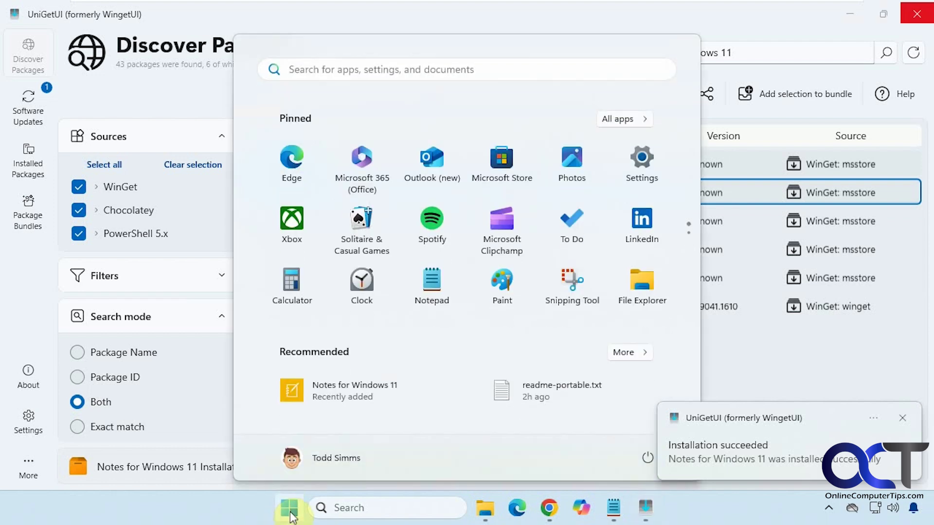
{"action": "left_click", "coordinate": [347, 398]}
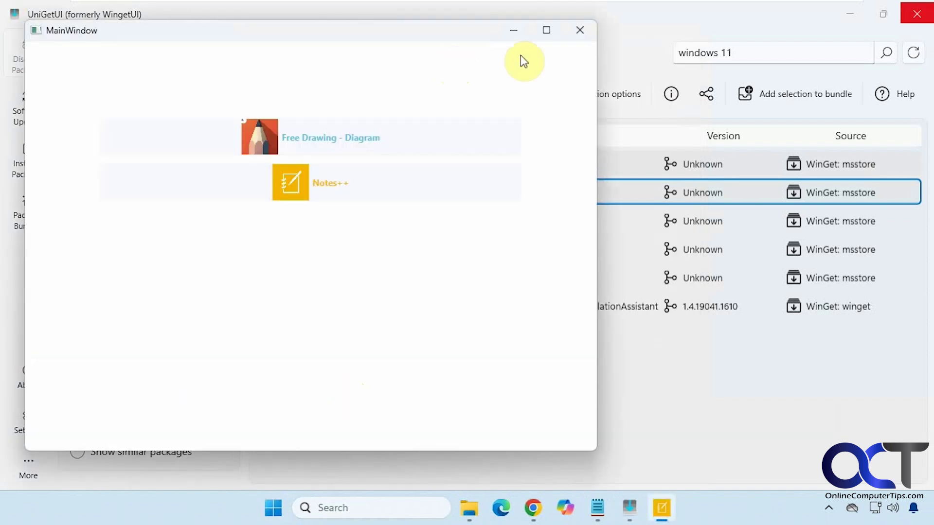
{"action": "left_click", "coordinate": [579, 31]}
Change the search term to 'windows 10' and browse the 13 matching packages.
{"action": "left_click", "coordinate": [739, 52]}
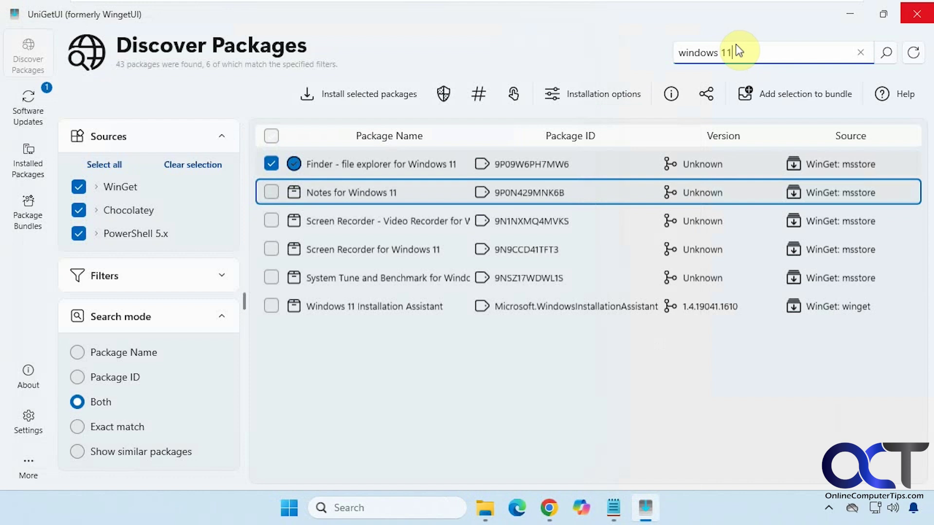
{"action": "key", "text": "BackSpace"}
{"action": "type", "text": "0"}
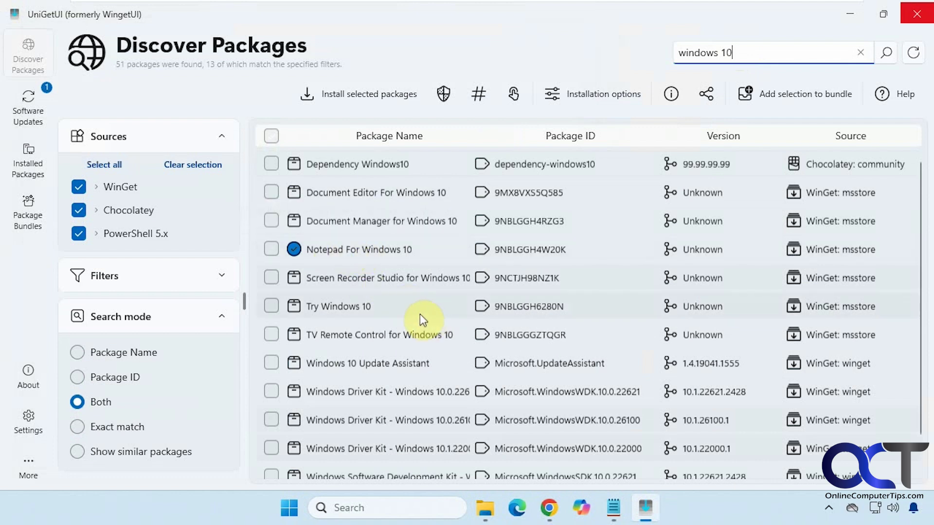
{"action": "scroll", "coordinate": [422, 319], "scroll_direction": "down", "scroll_amount": 2}
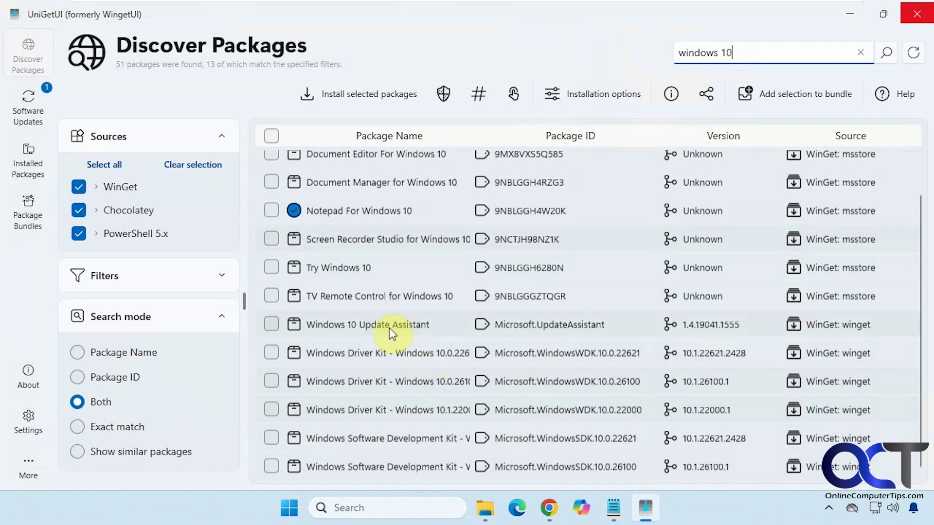
{"action": "scroll", "coordinate": [548, 241], "scroll_direction": "up", "scroll_amount": 2}
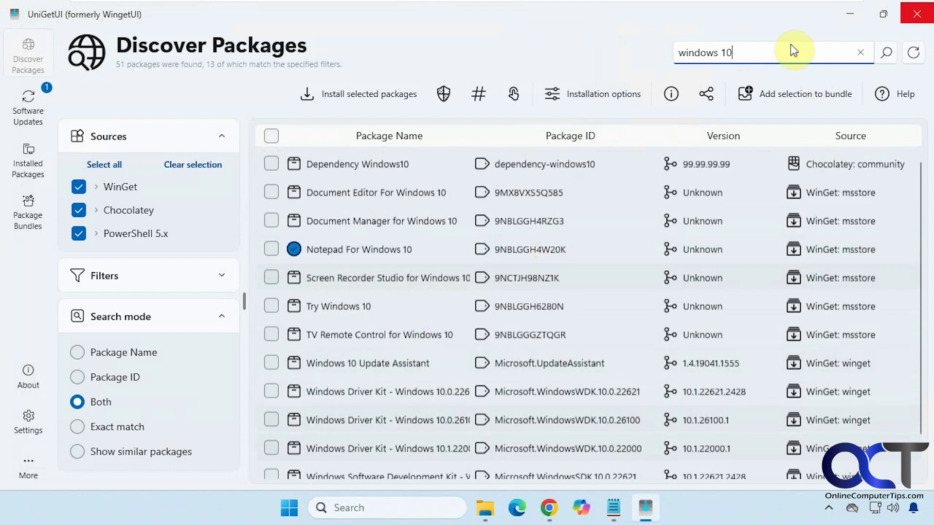
Replace the search term with 'google' and scroll through the matching packages.
{"action": "left_click_drag", "start_coordinate": [793, 49], "coordinate": [686, 50]}
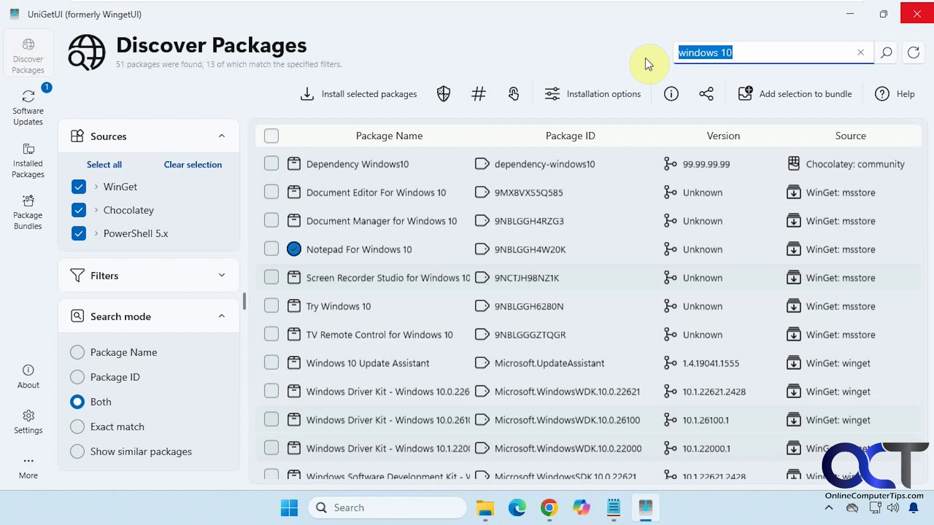
{"action": "type", "text": "g"}
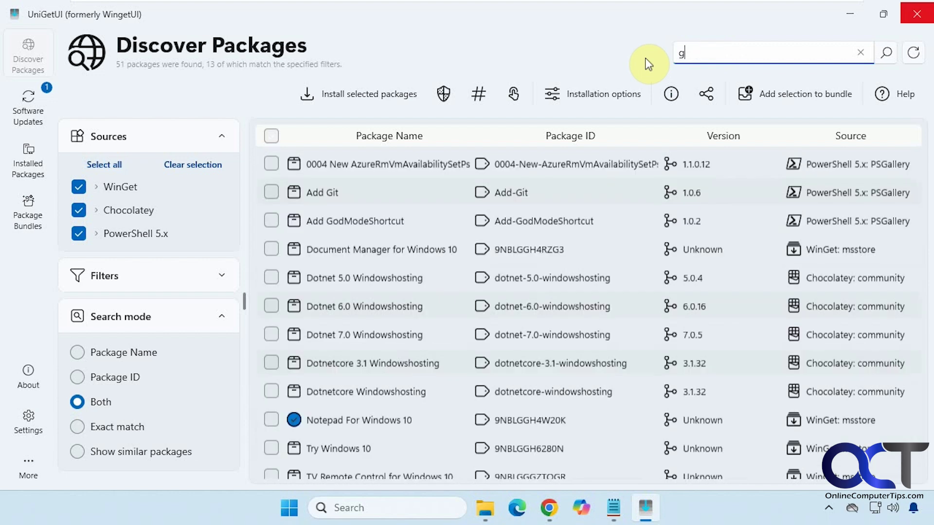
{"action": "type", "text": "oogle"}
{"action": "key", "text": "Return"}
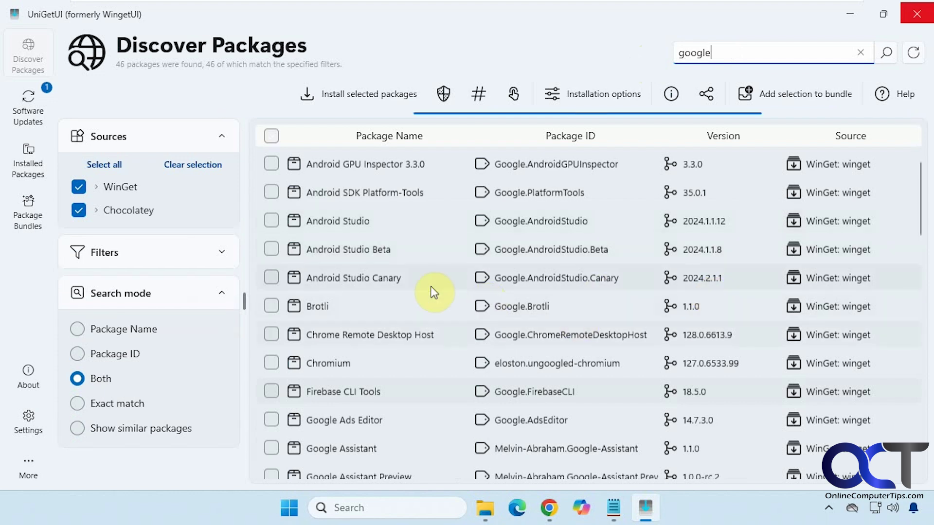
{"action": "scroll", "coordinate": [402, 286], "scroll_direction": "down", "scroll_amount": 5}
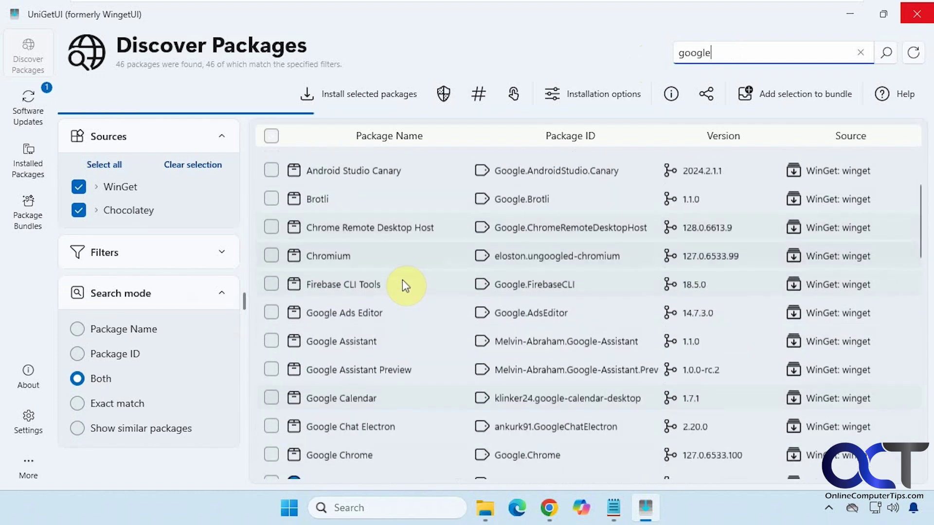
{"action": "scroll", "coordinate": [402, 286], "scroll_direction": "down", "scroll_amount": 1}
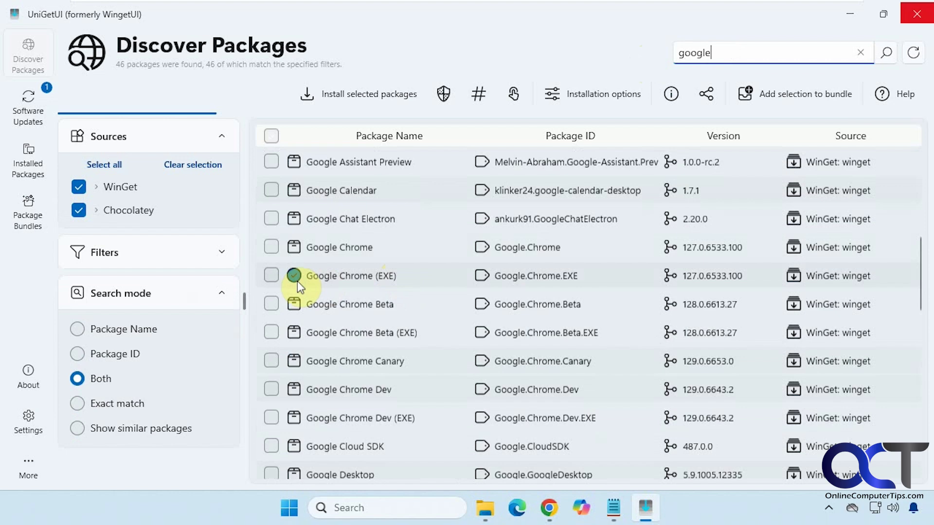
{"action": "scroll", "coordinate": [367, 281], "scroll_direction": "down", "scroll_amount": 3}
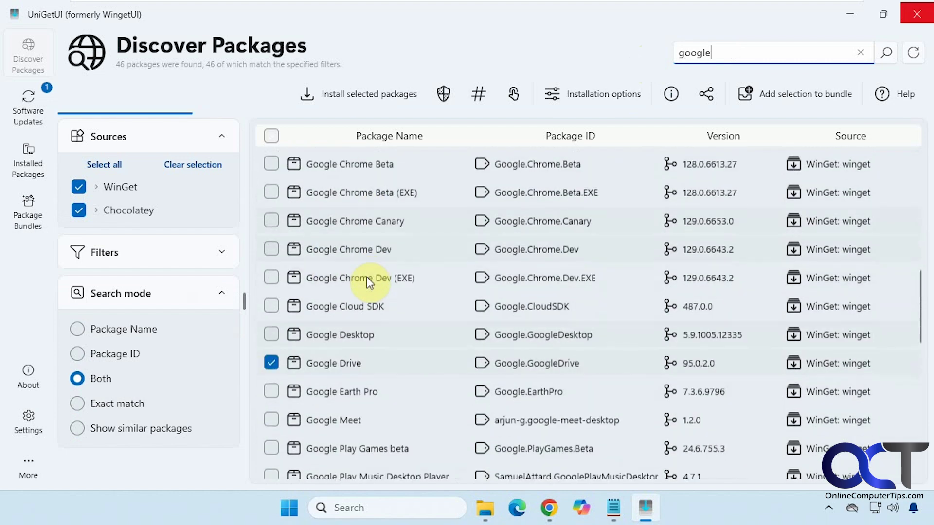
{"action": "scroll", "coordinate": [362, 367], "scroll_direction": "down", "scroll_amount": 8}
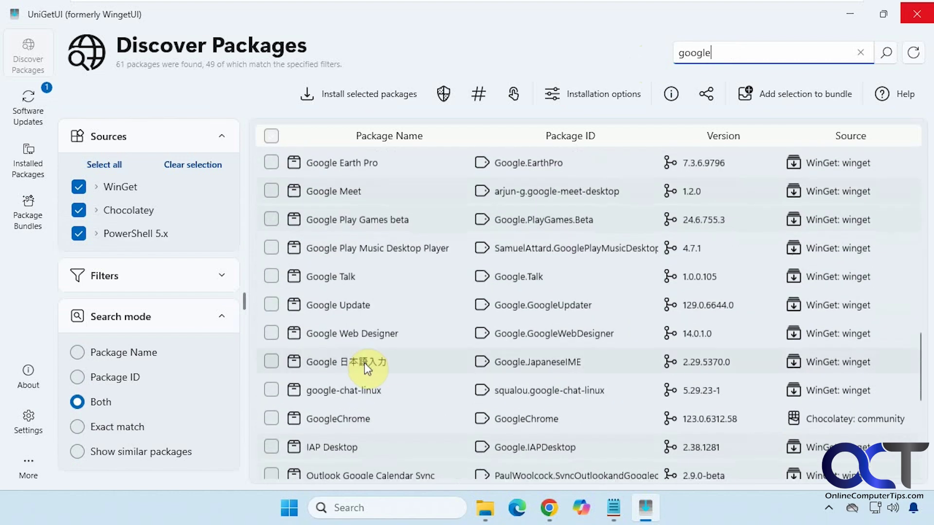
{"action": "scroll", "coordinate": [364, 367], "scroll_direction": "up", "scroll_amount": 10}
Tick Google Calendar, install the checked Google packages, and cancel the queued Google Drive install.
{"action": "left_click", "coordinate": [272, 298]}
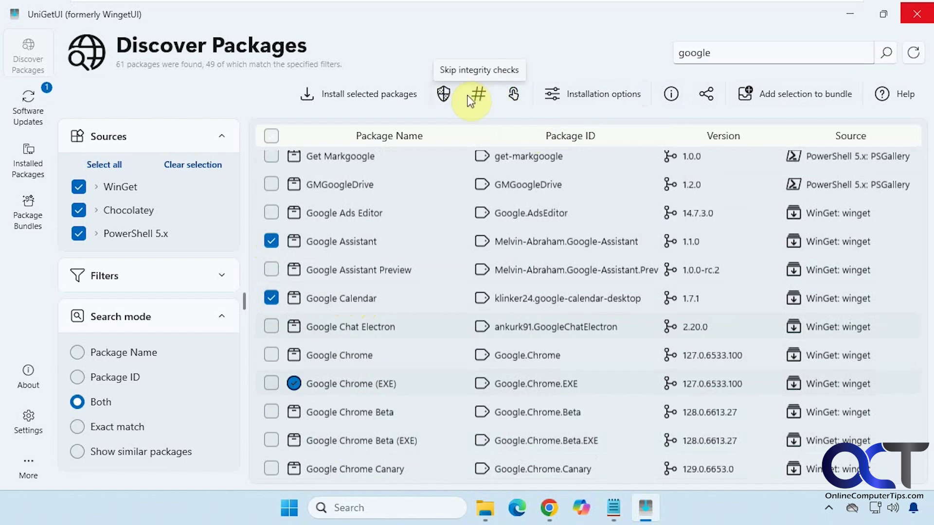
{"action": "left_click", "coordinate": [375, 93]}
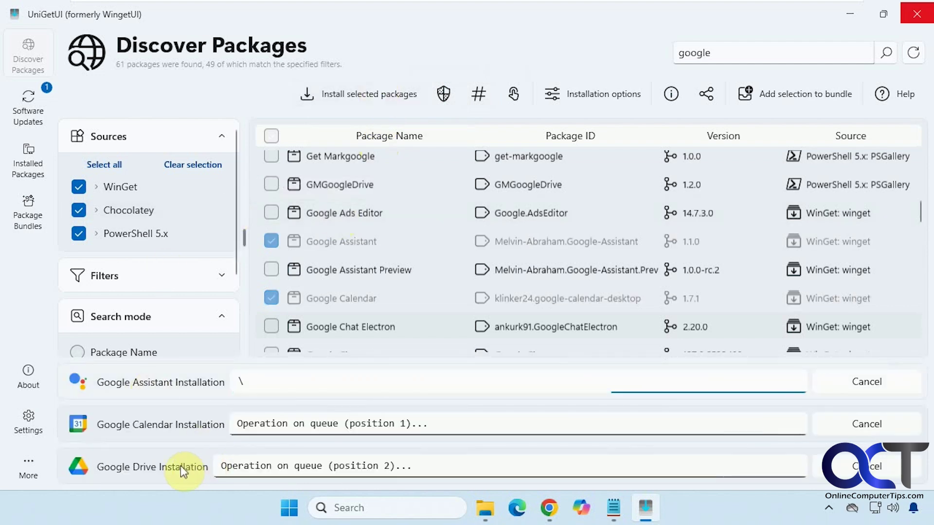
{"action": "left_click", "coordinate": [885, 468]}
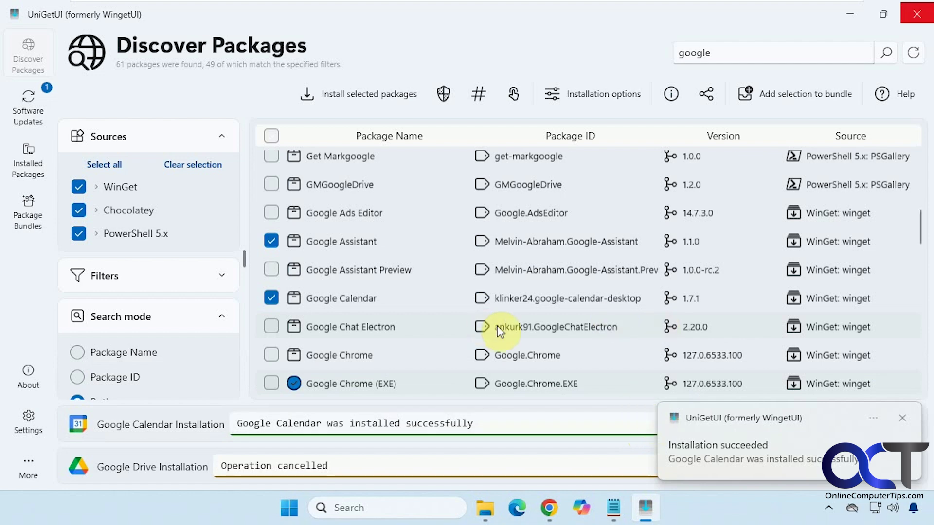
Confirm the Google entries under Installed Packages, glance at Software Updates, and return to Discover Packages.
{"action": "left_click", "coordinate": [26, 157]}
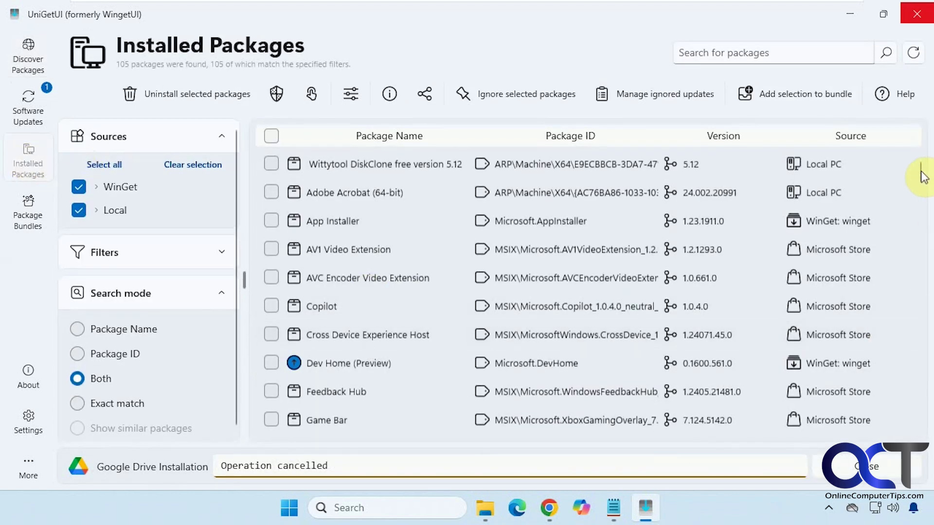
{"action": "left_click_drag", "start_coordinate": [920, 174], "coordinate": [923, 191]}
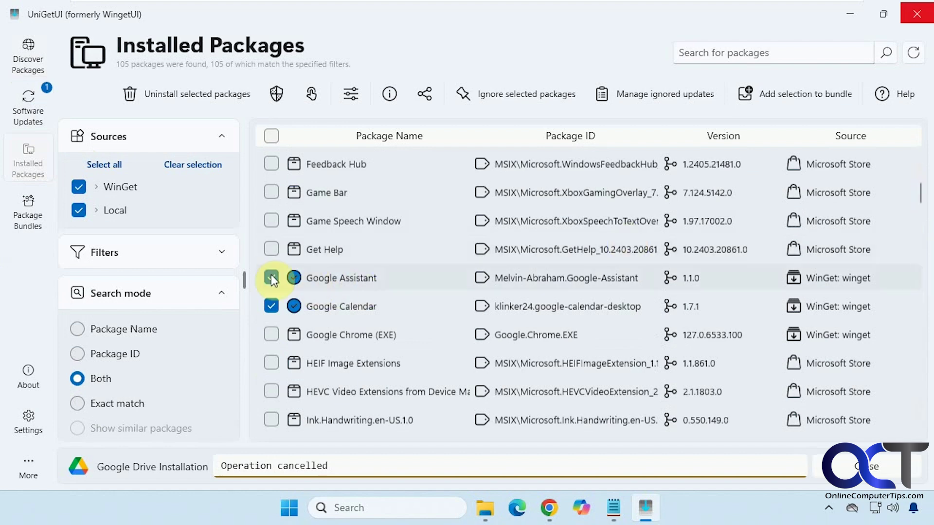
{"action": "left_click", "coordinate": [26, 109]}
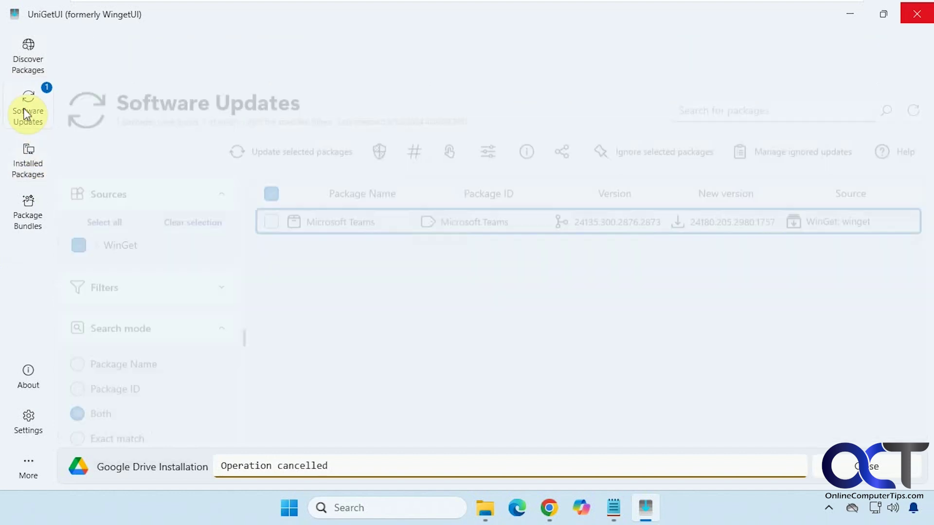
{"action": "left_click", "coordinate": [27, 68]}
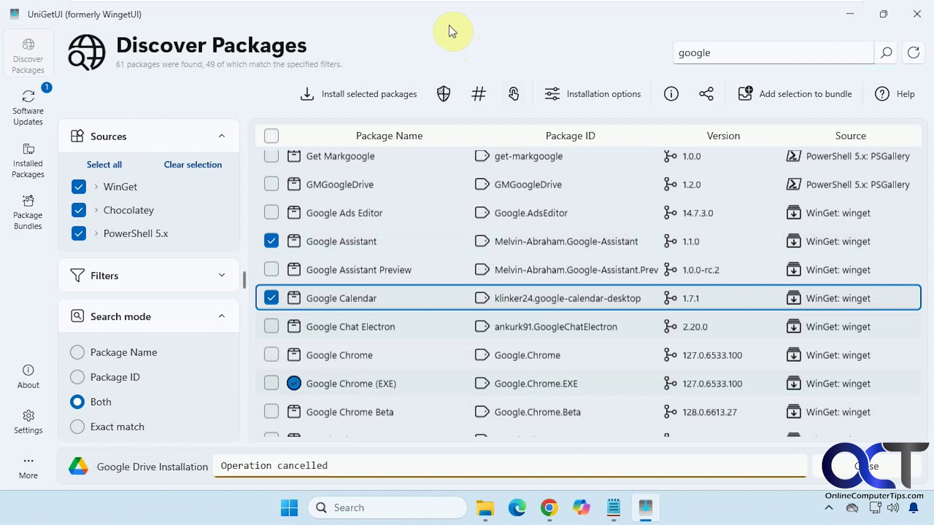
{"action": "double_click", "coordinate": [401, 297]}
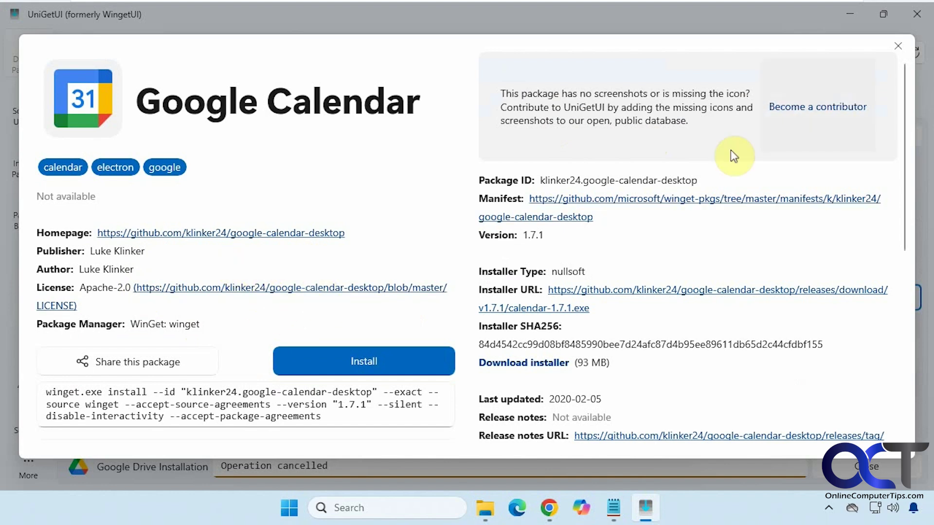
{"action": "left_click", "coordinate": [899, 46]}
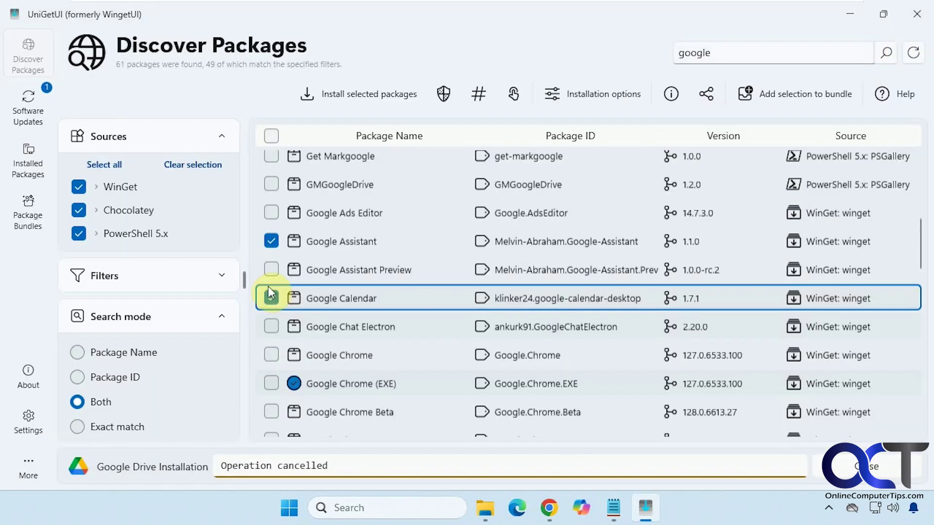